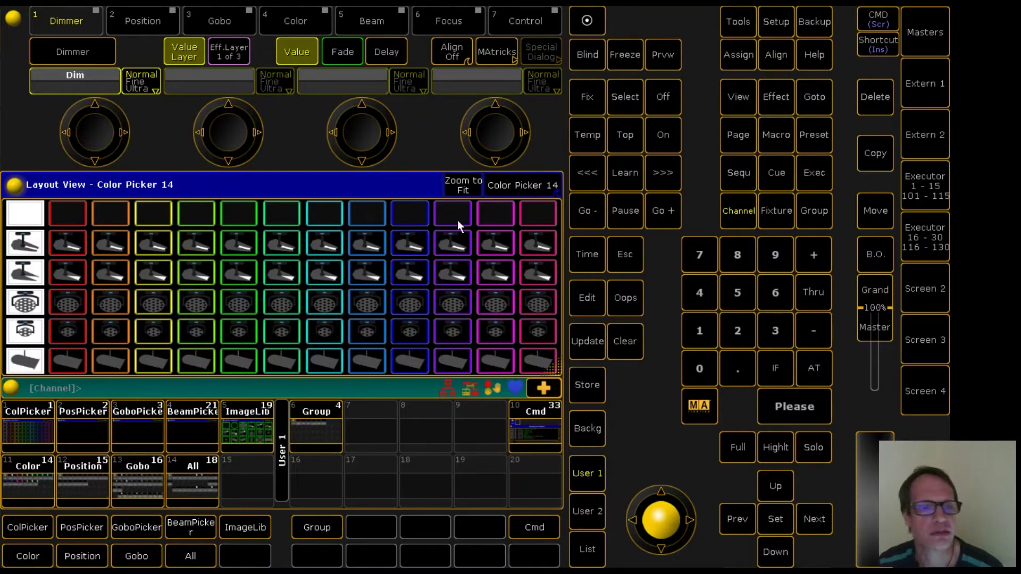
Bring up the macro pool and run Macro 1, the Plugin Loader
click(536, 424)
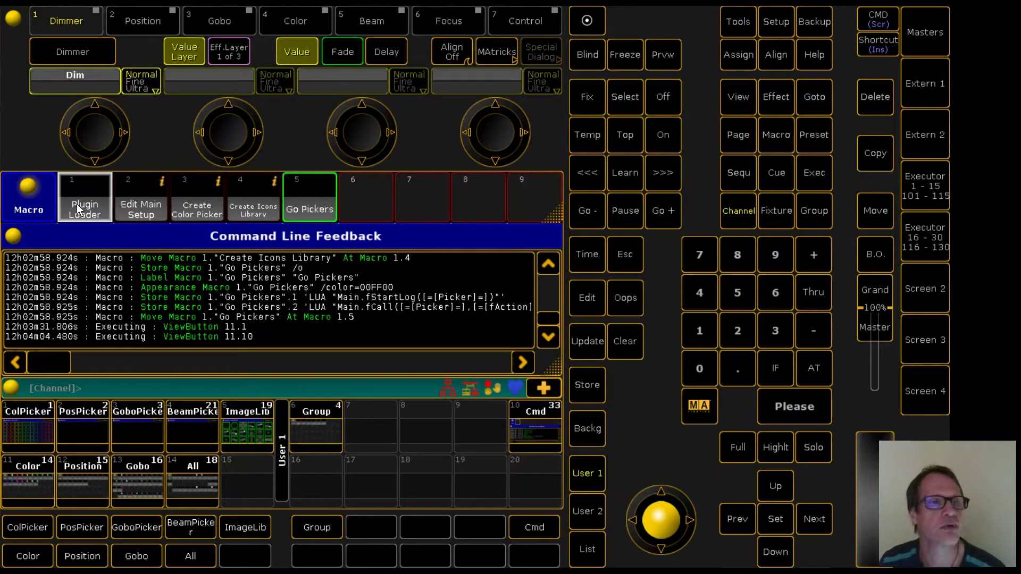
click(76, 203)
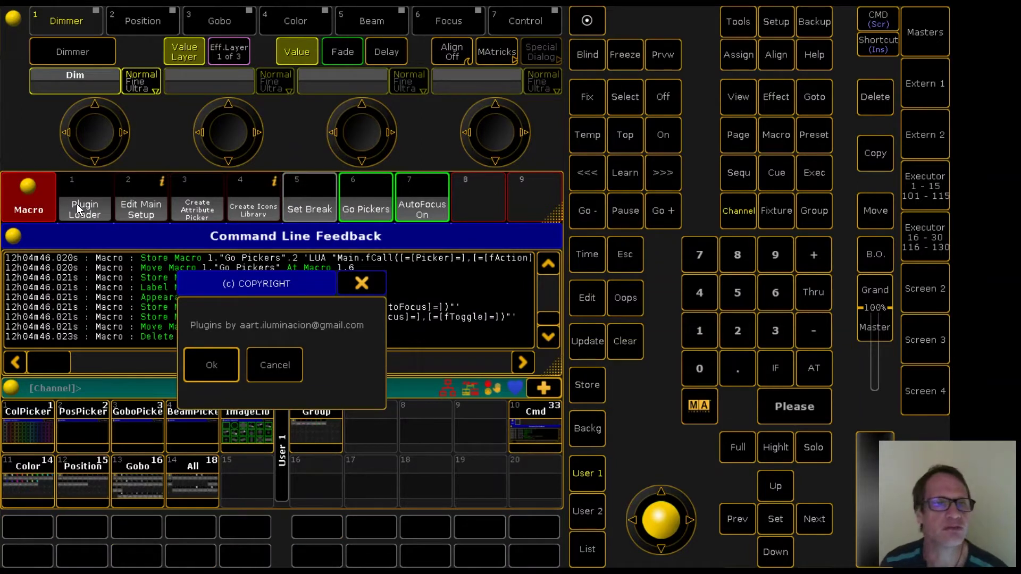
Accept the plugin Copyright notice with Ok
click(208, 367)
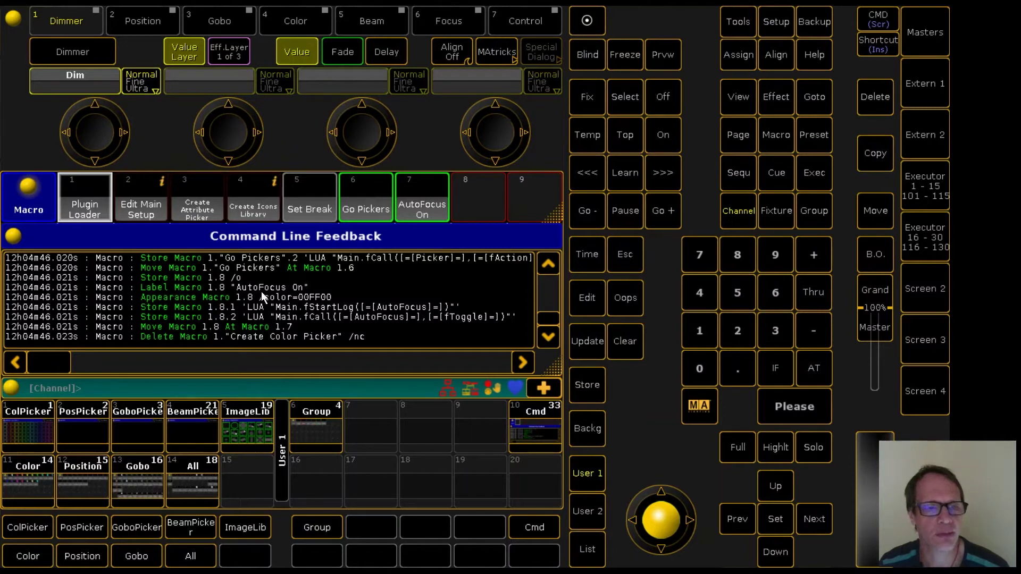
click(239, 426)
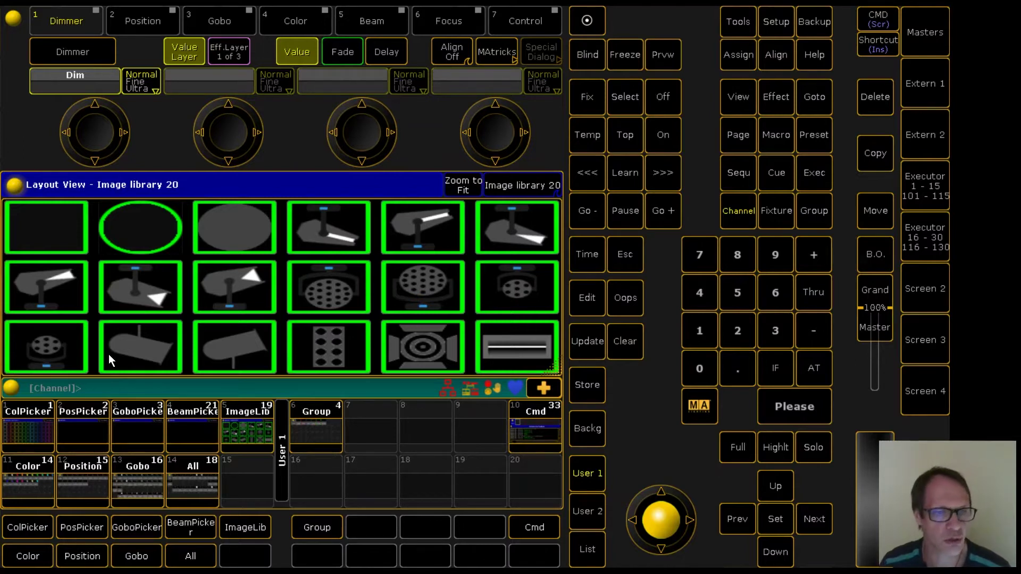
click(529, 437)
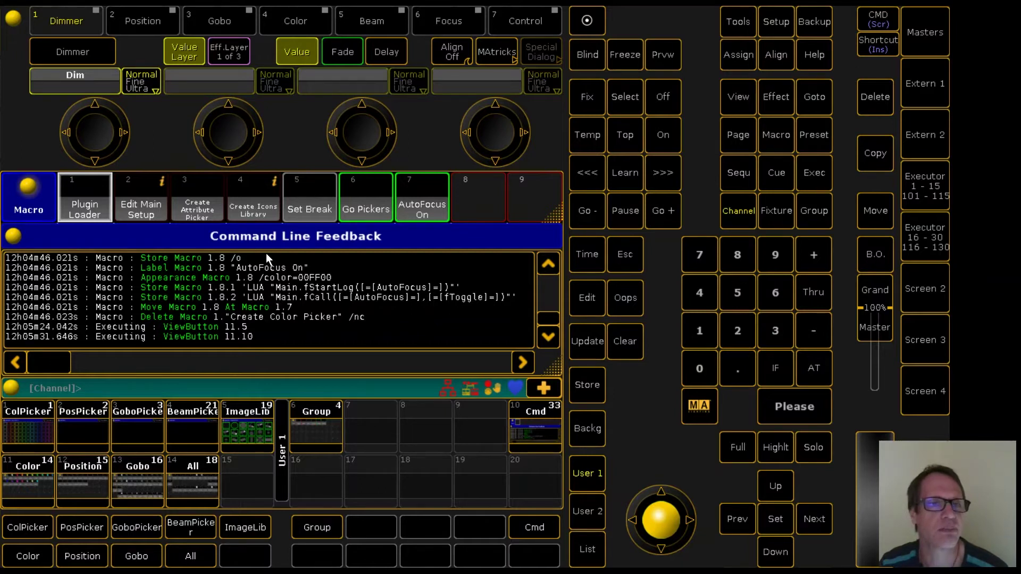
Run Create Icons Library, keeping existing values and including position, Mac Quantum and Robe Pointe gobo images
click(248, 208)
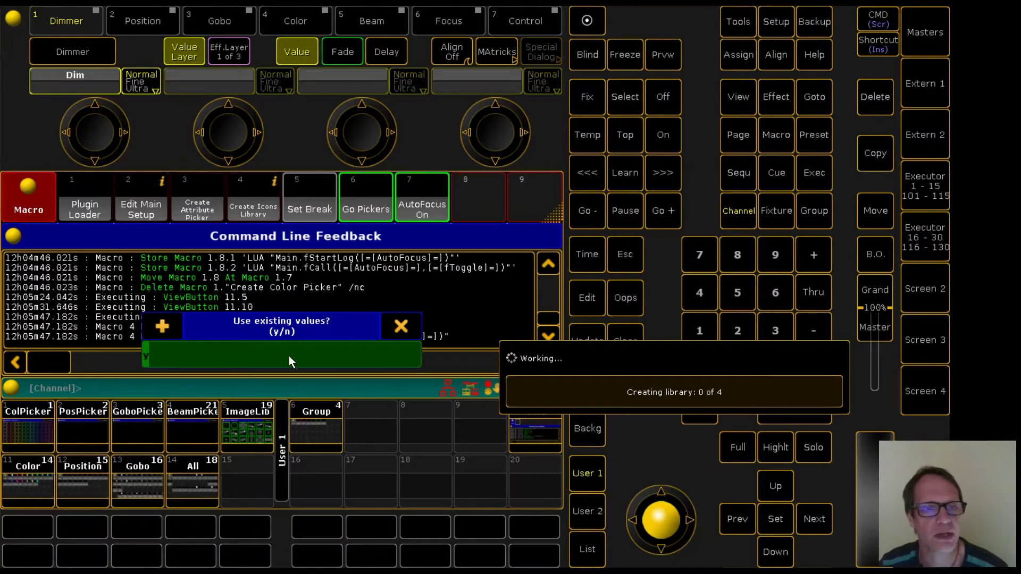
text(y)
key(Return)
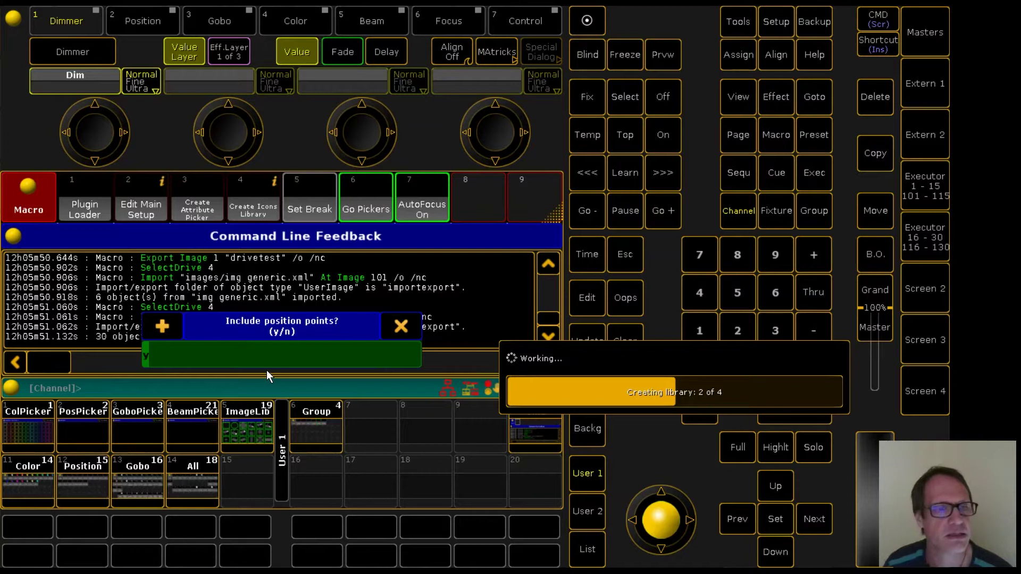
key(Return)
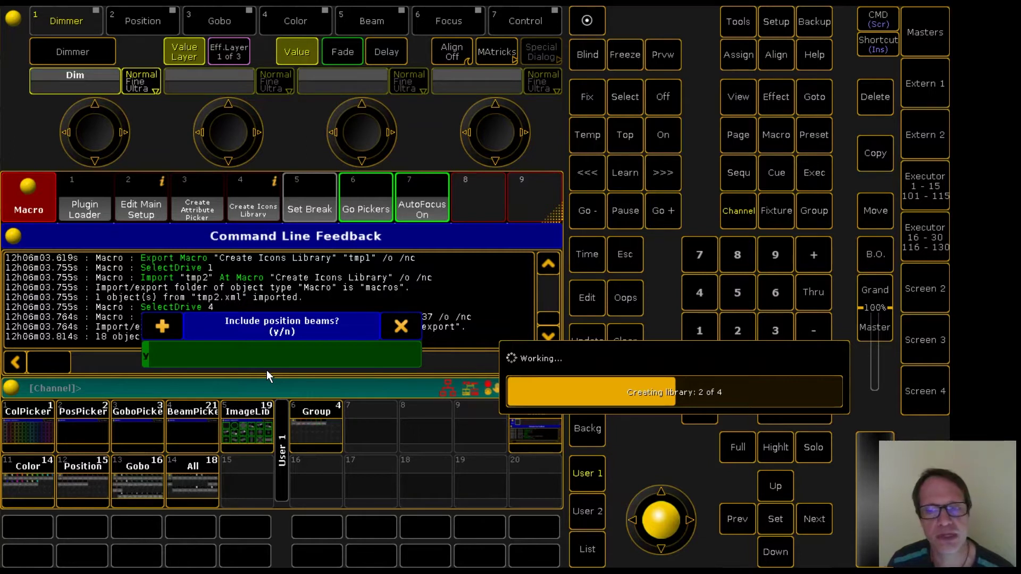
key(Return)
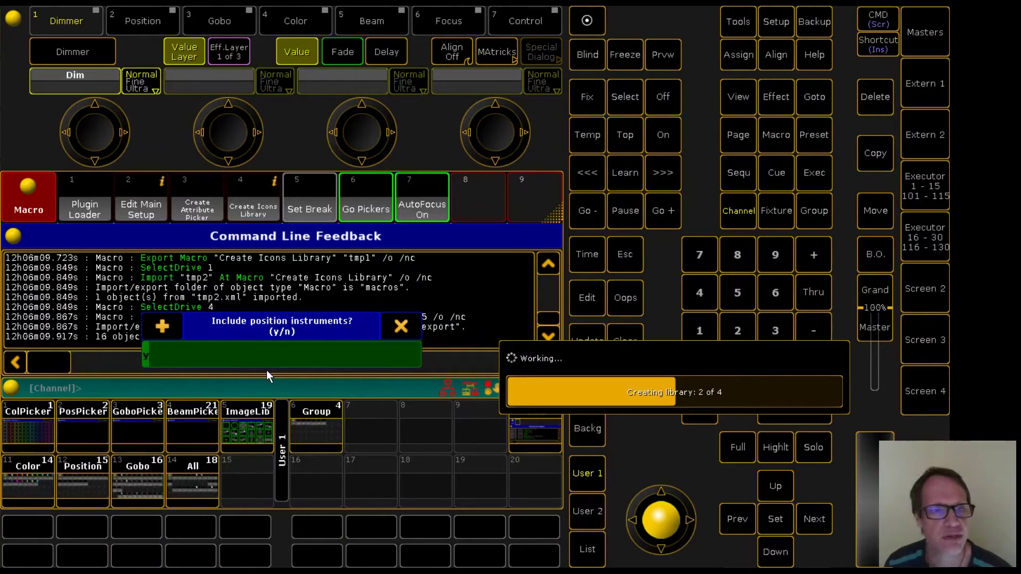
text(y)
key(Return)
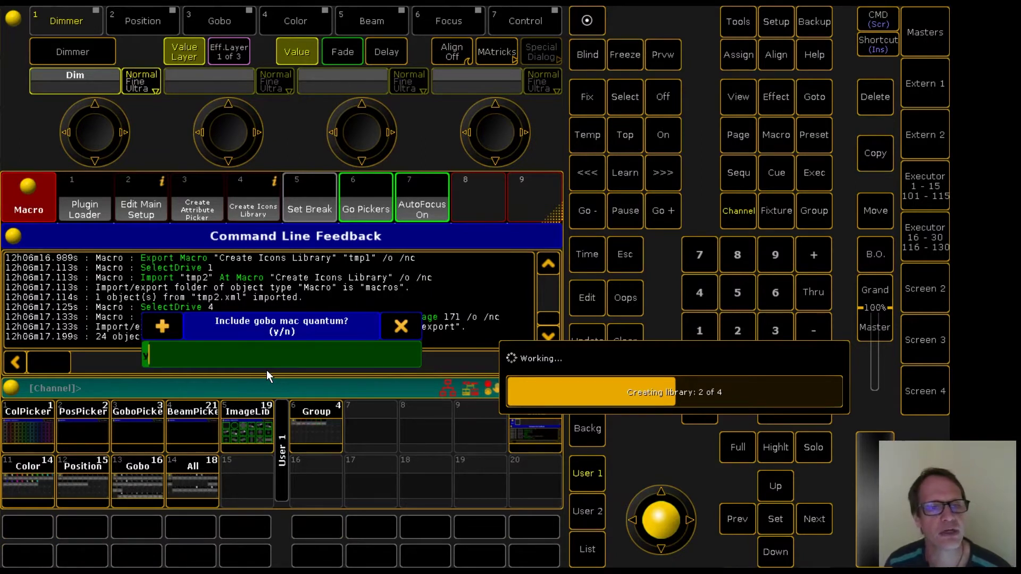
key(Return)
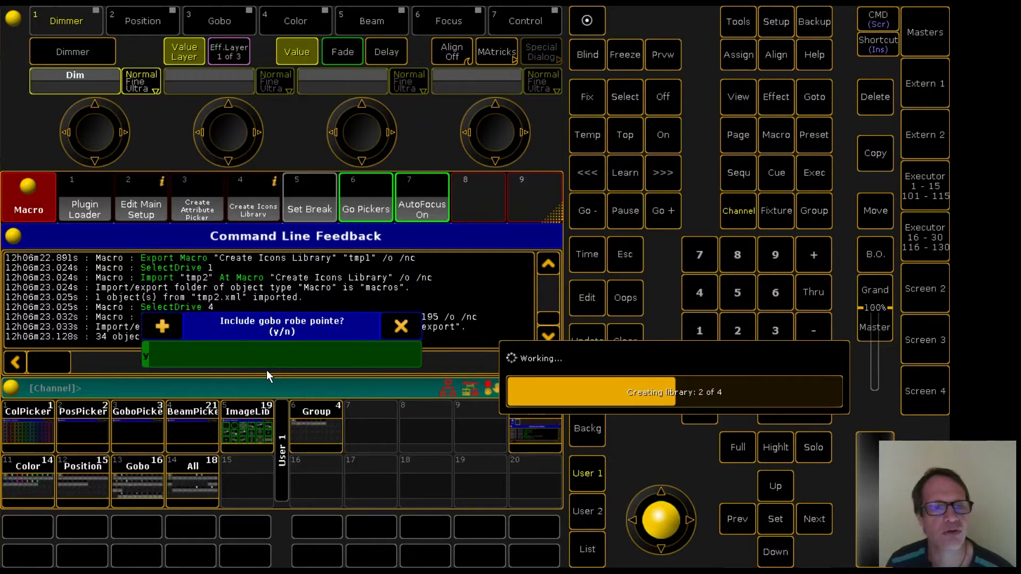
key(Return)
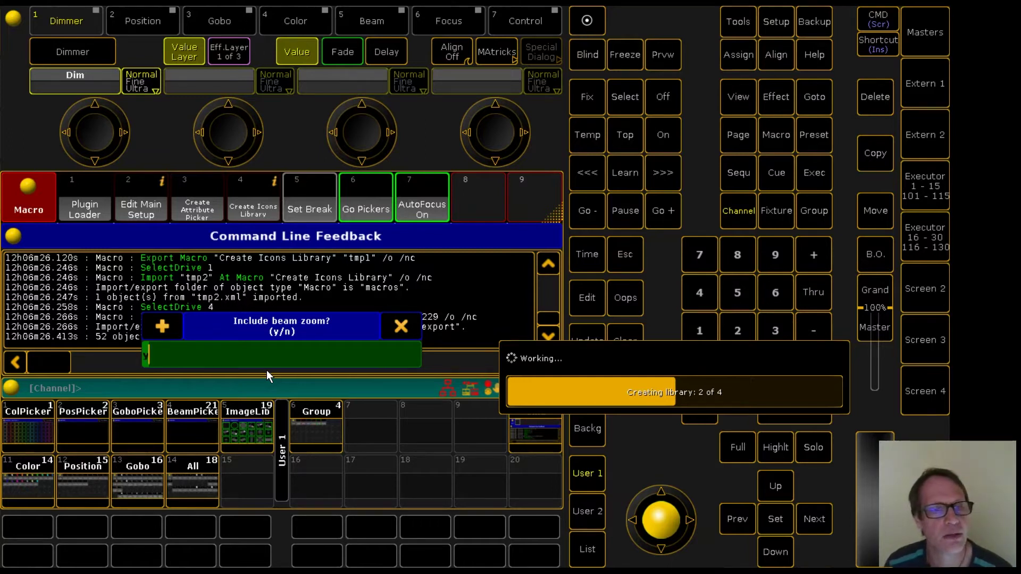
Answer yes for beam zoom, beam flash, ring select and ring colours images
key(Return)
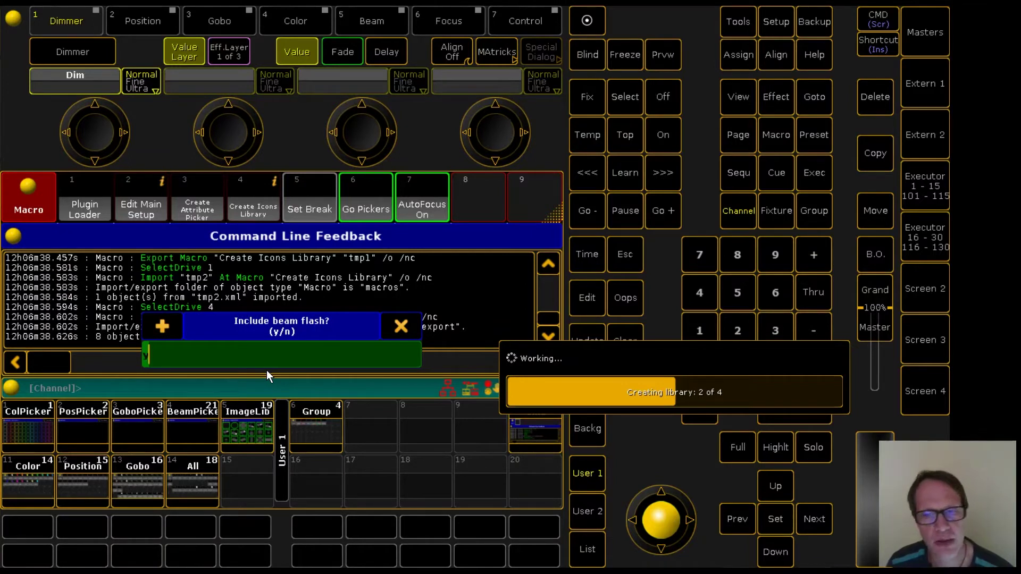
key(Return)
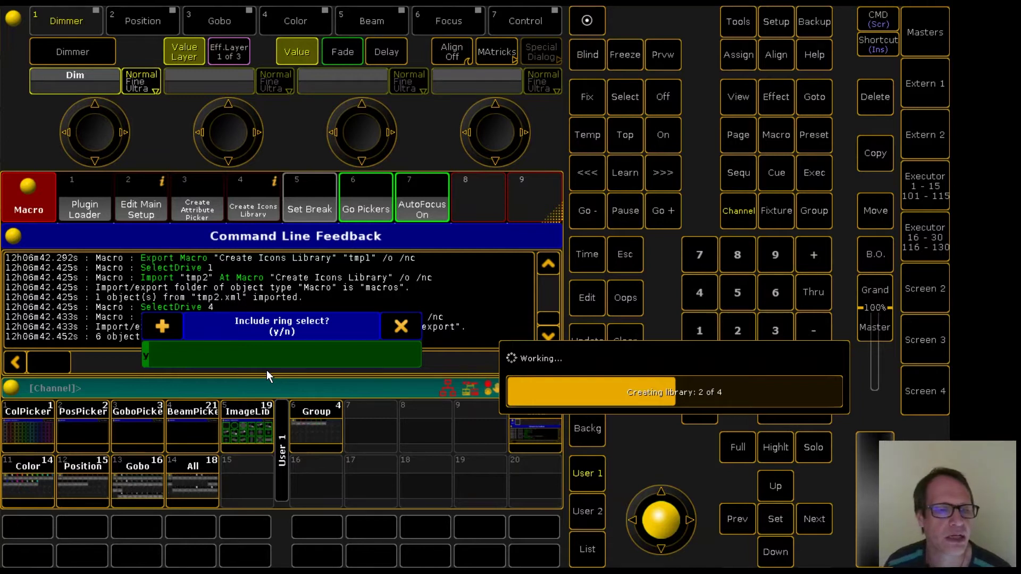
key(Return)
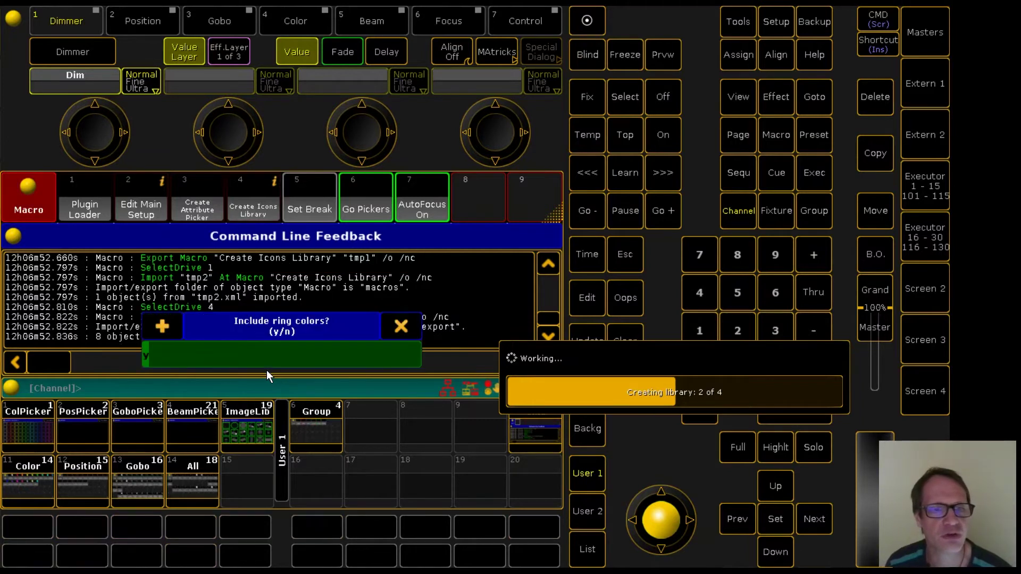
key(Return)
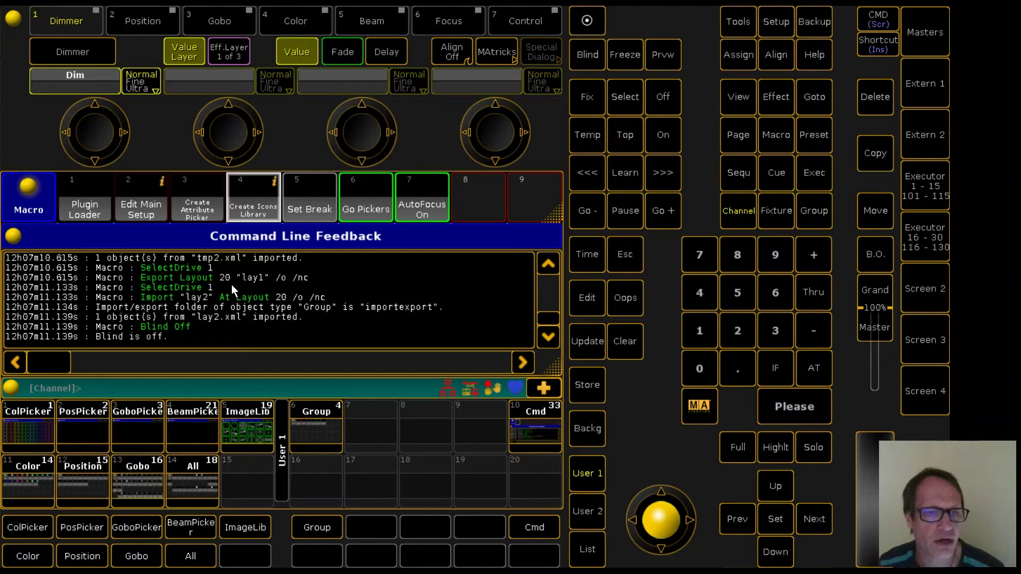
Zoom the ImageLib layout to fit, store it onto the ImageLib view button, then recall Cmd
click(248, 427)
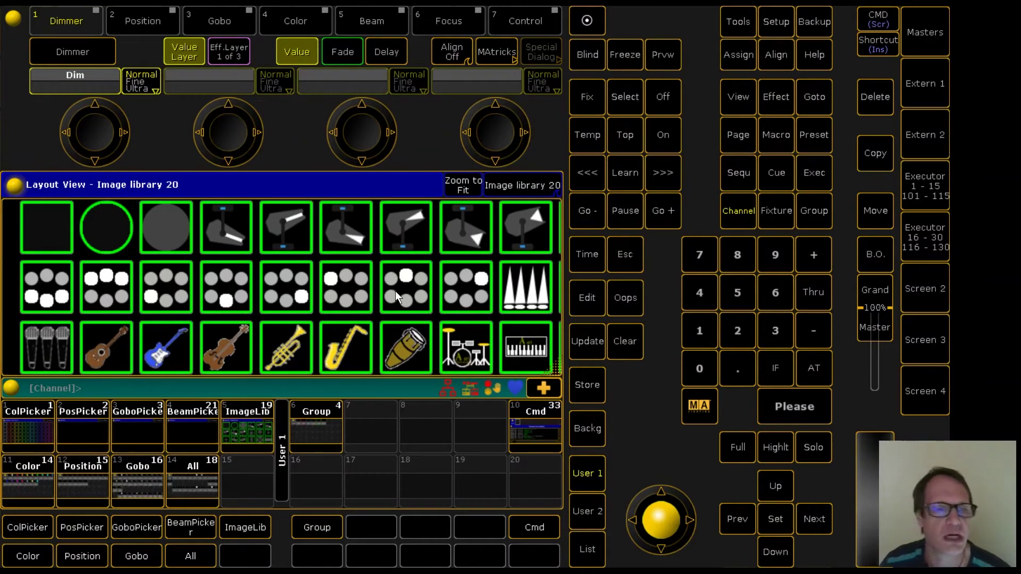
click(463, 182)
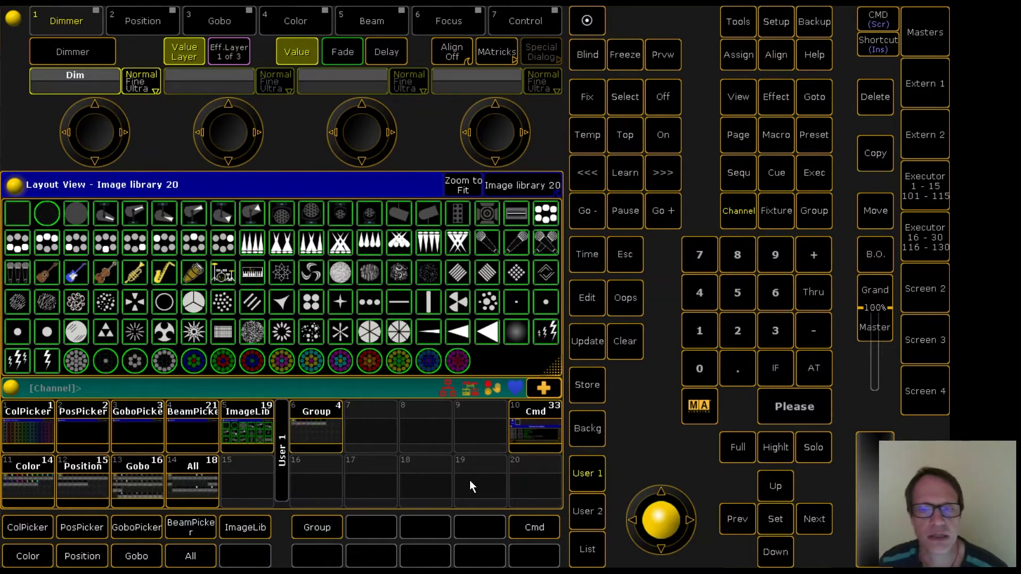
click(585, 386)
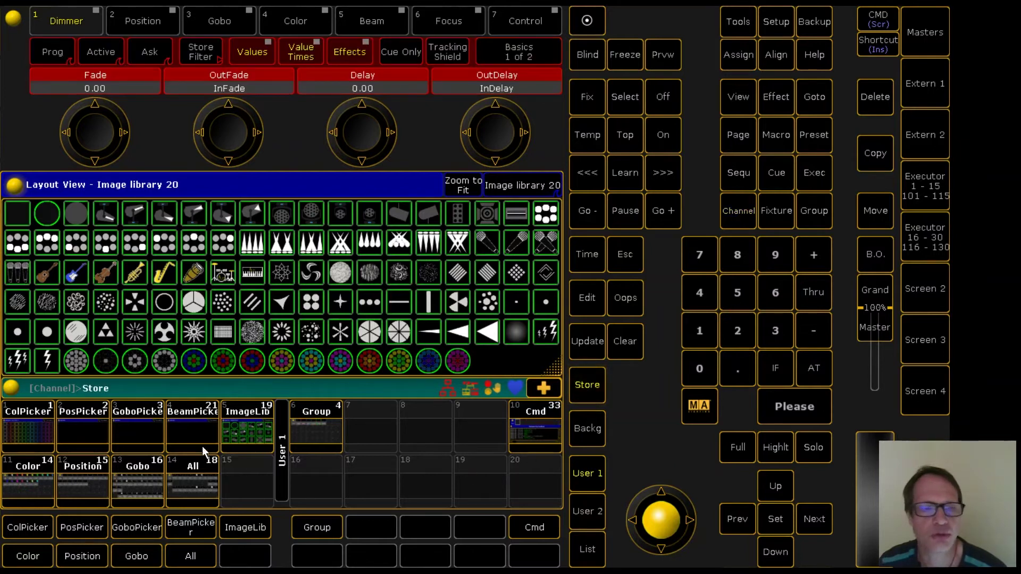
click(249, 426)
click(338, 461)
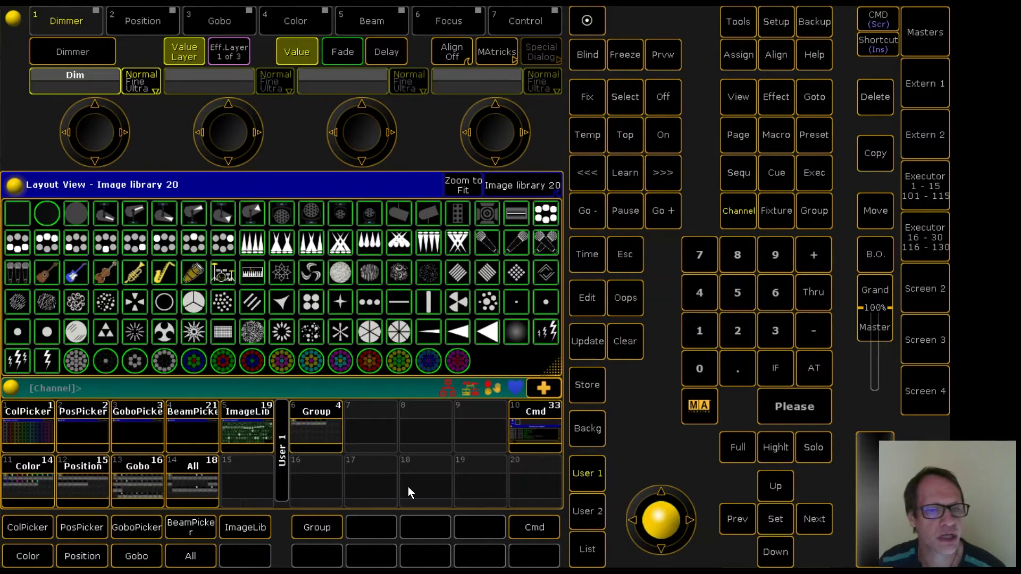
click(533, 430)
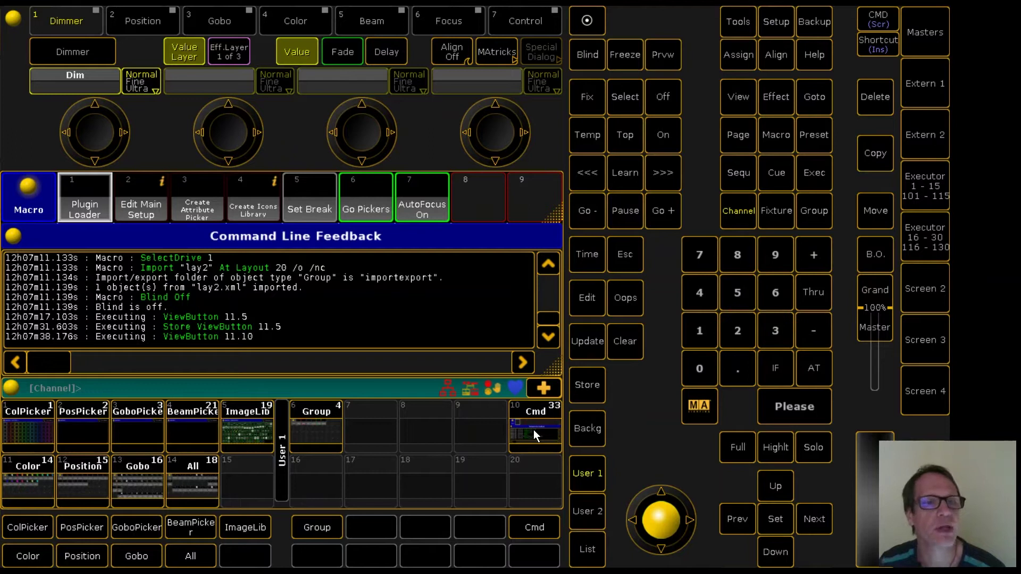
click(196, 207)
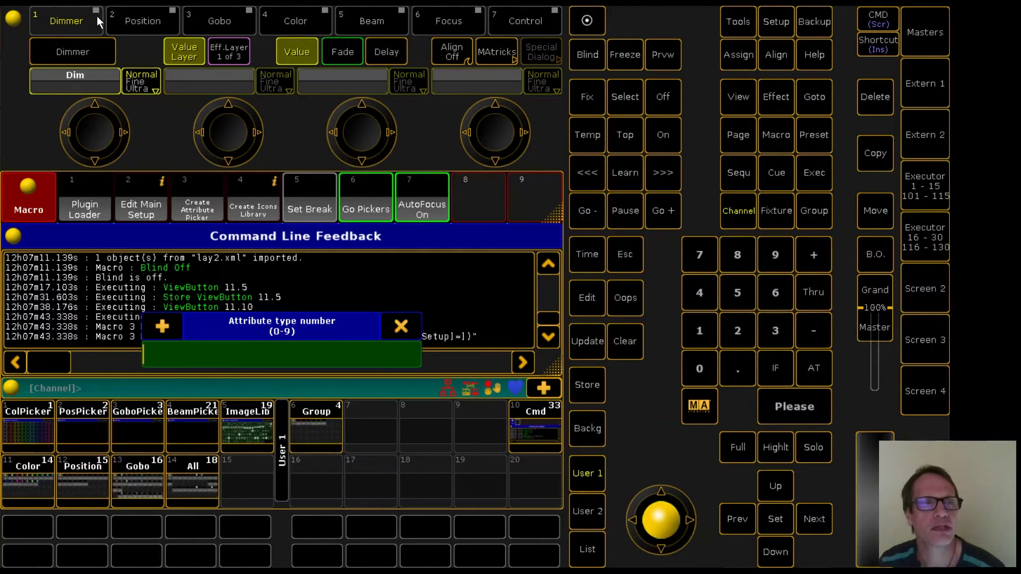
click(731, 333)
click(798, 405)
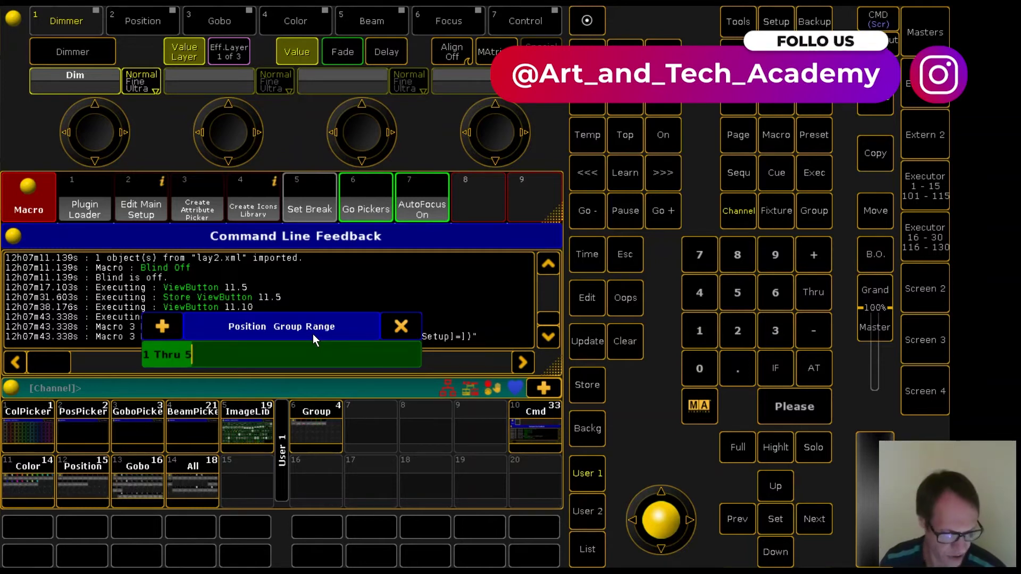
key(BackSpace)
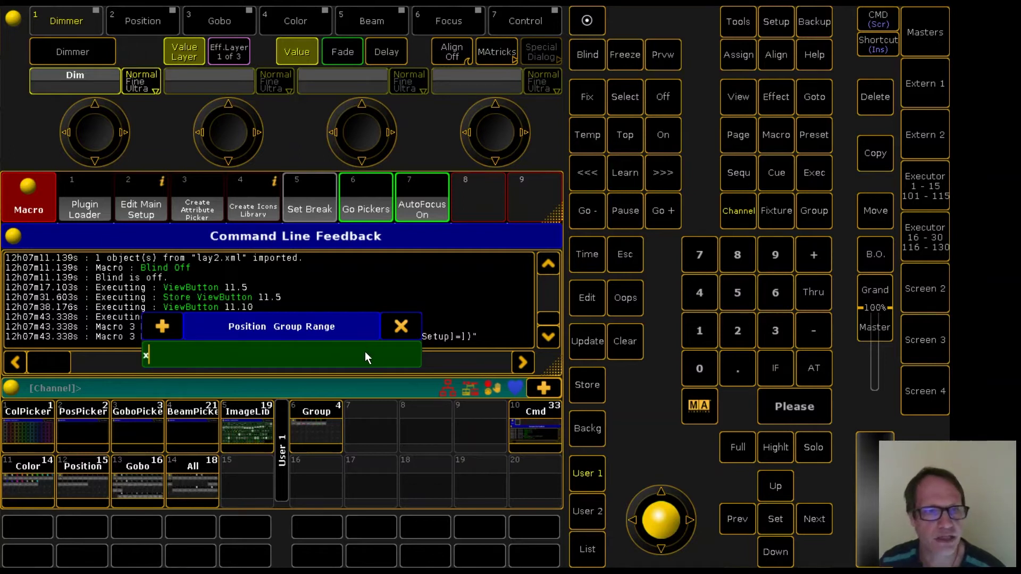
key(Escape)
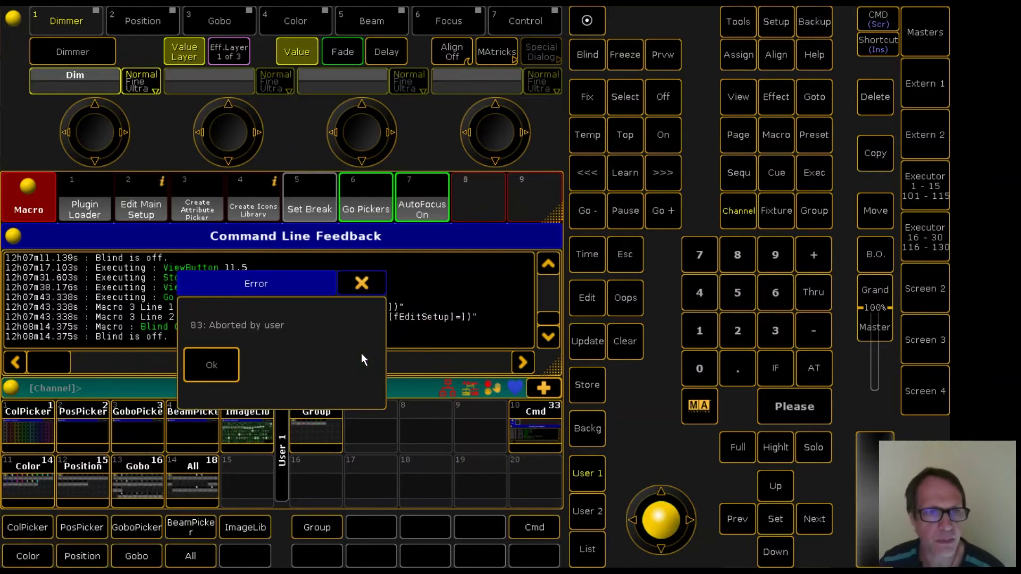
click(211, 367)
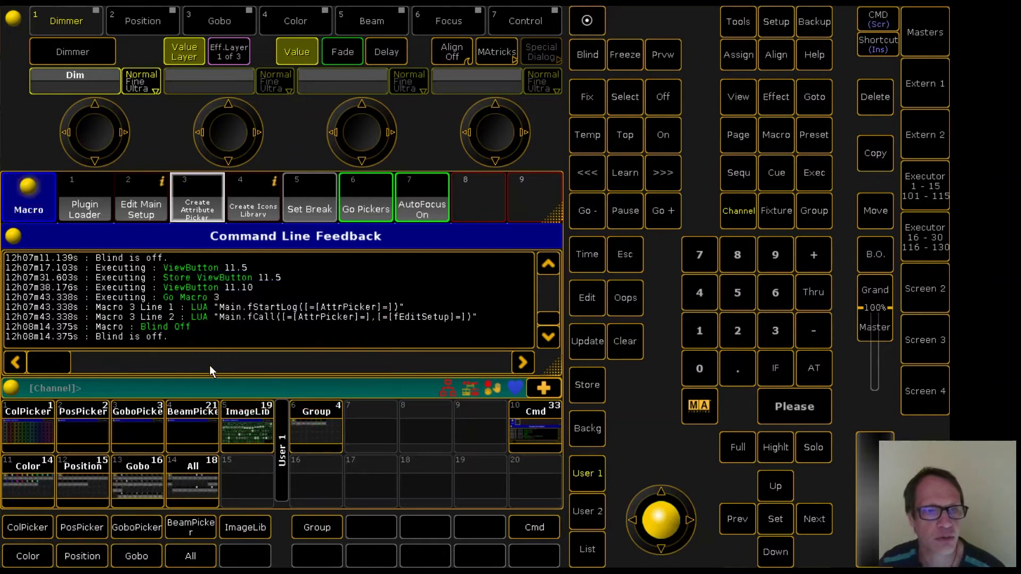
Show the Group pool, then switch to the Position preset pool view
click(307, 433)
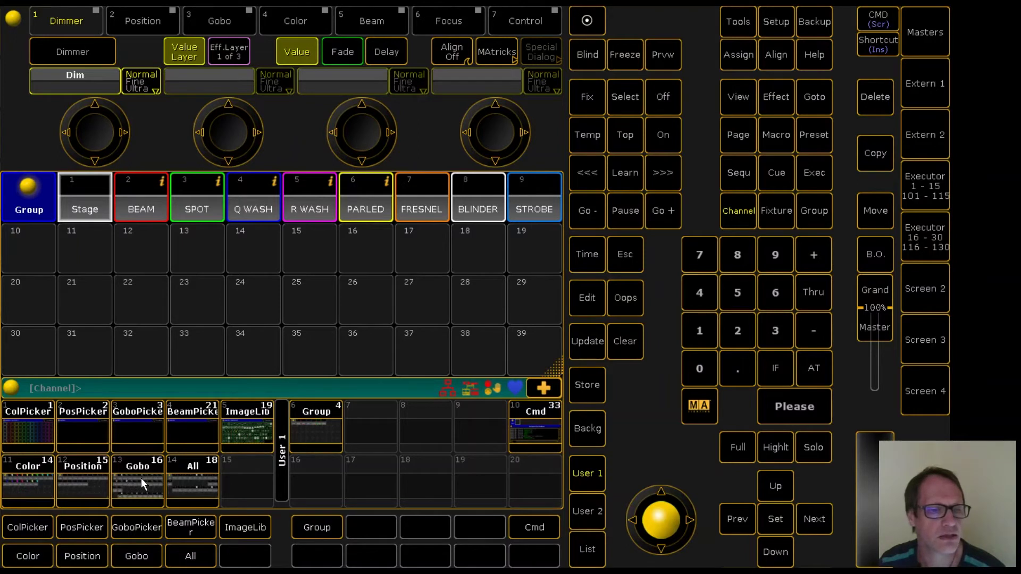
click(75, 482)
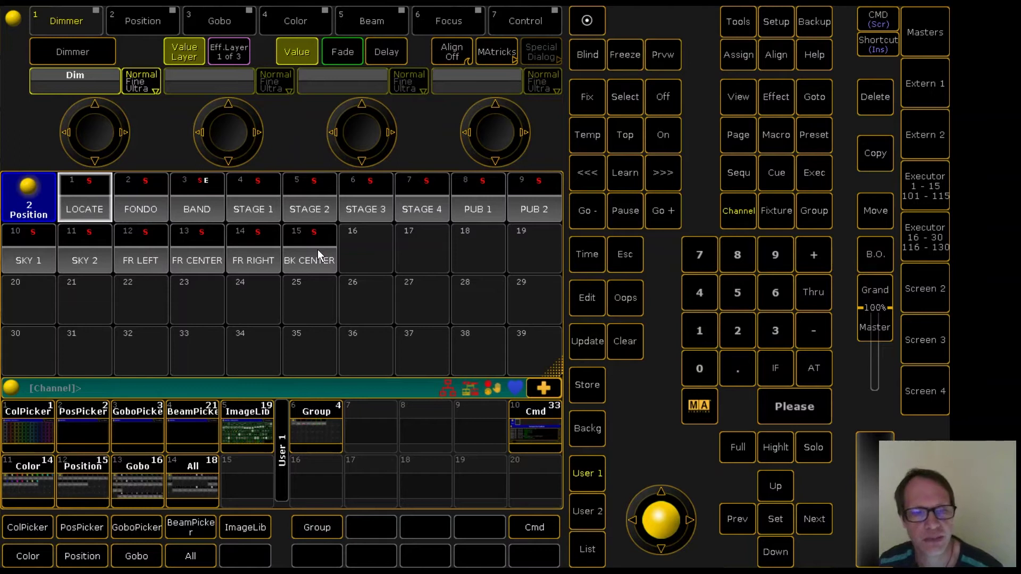
Run macro 3 Create Attribute Picker from the macro pool and set attribute type 2 (position)
click(537, 430)
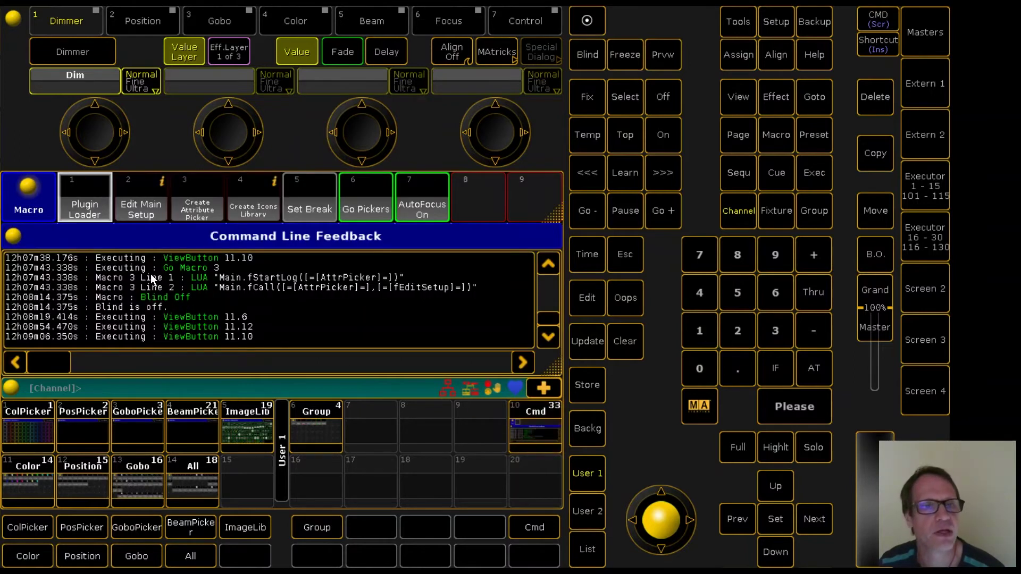
click(205, 212)
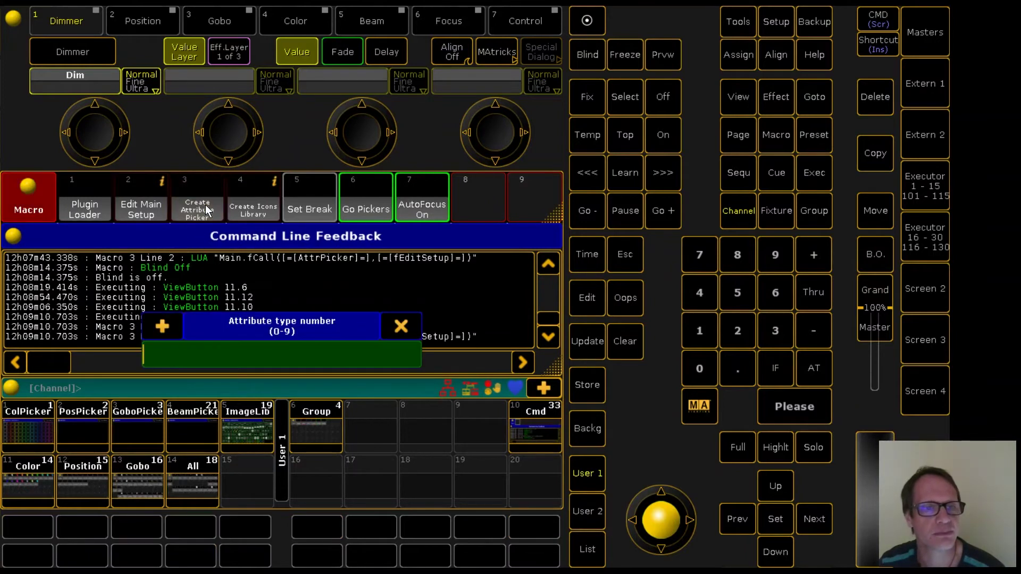
click(777, 329)
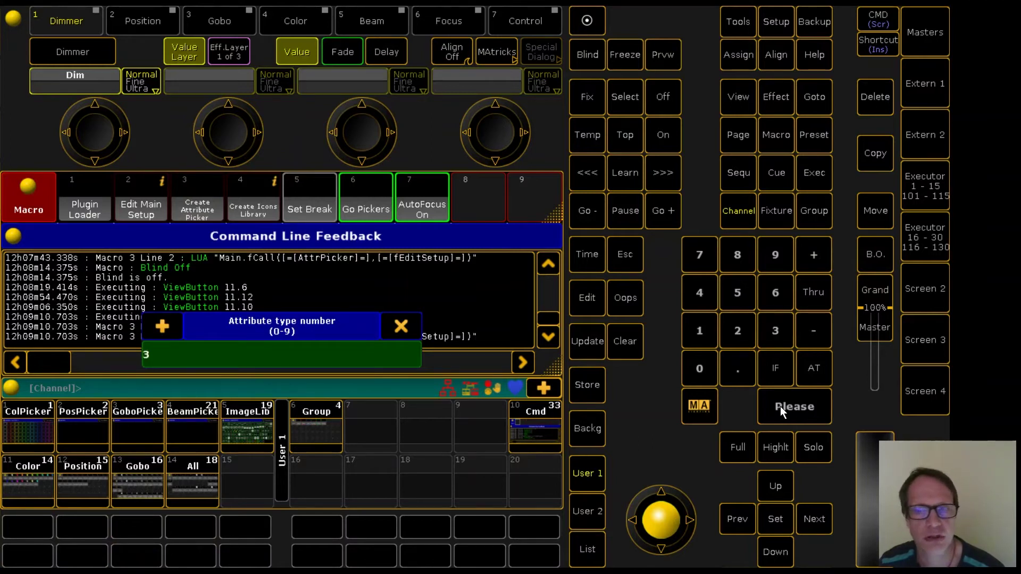
key(BackSpace)
click(734, 335)
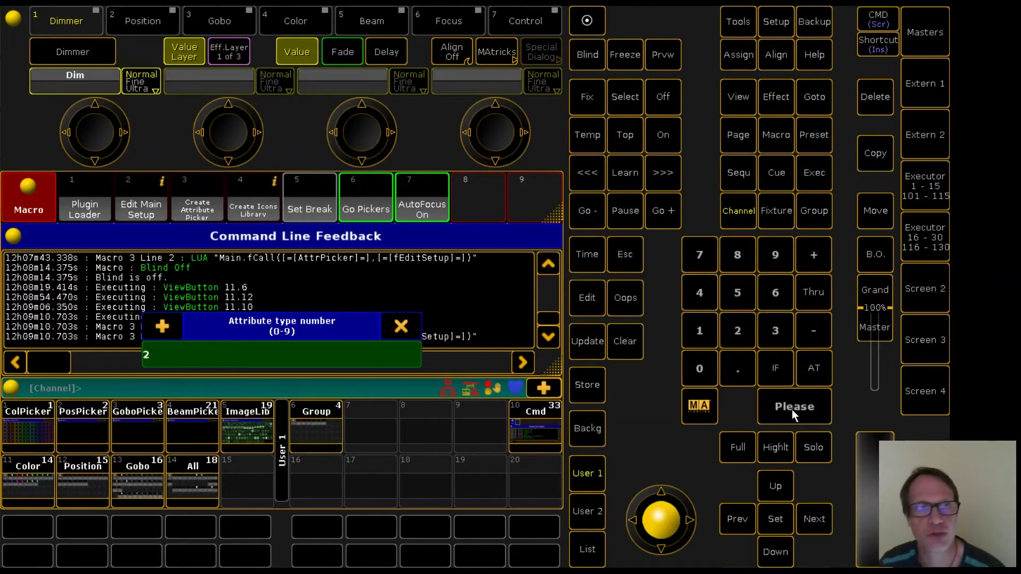
click(779, 400)
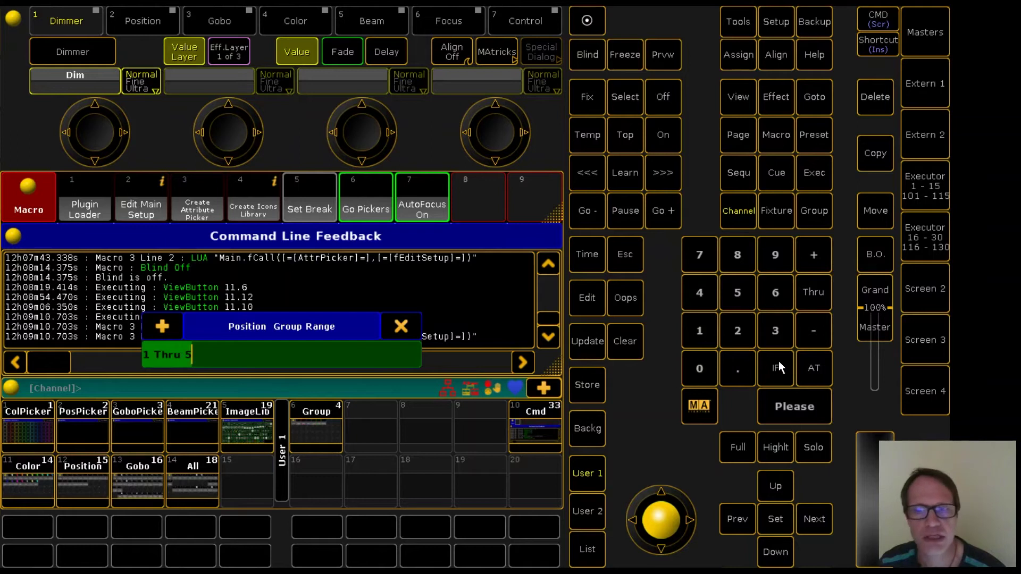
Enter the group range 2 Thru 5
click(744, 331)
click(814, 298)
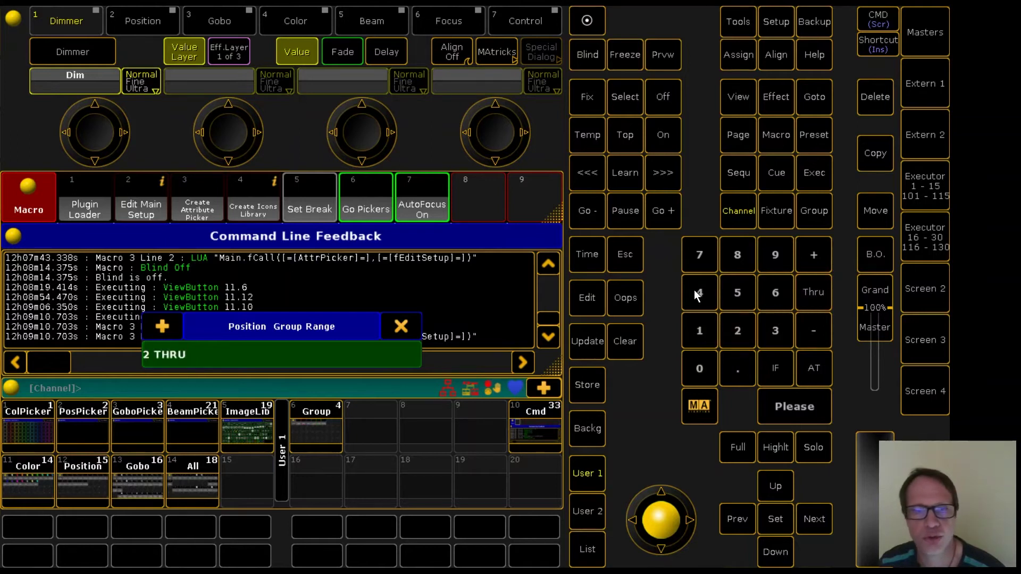
click(744, 295)
click(785, 408)
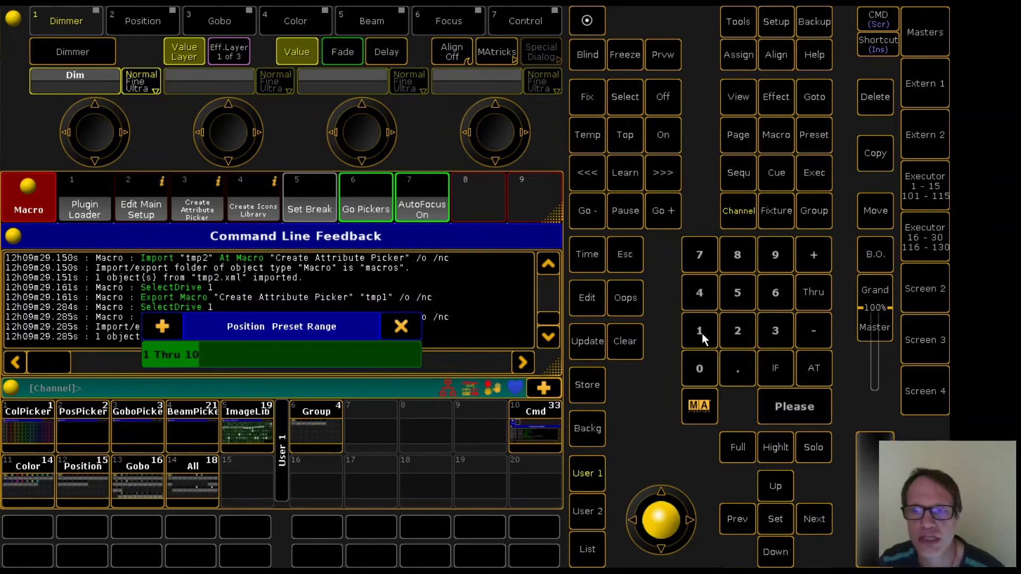
Enter the position preset range 1 Thru 15
click(701, 331)
click(818, 293)
click(699, 327)
click(733, 290)
click(781, 409)
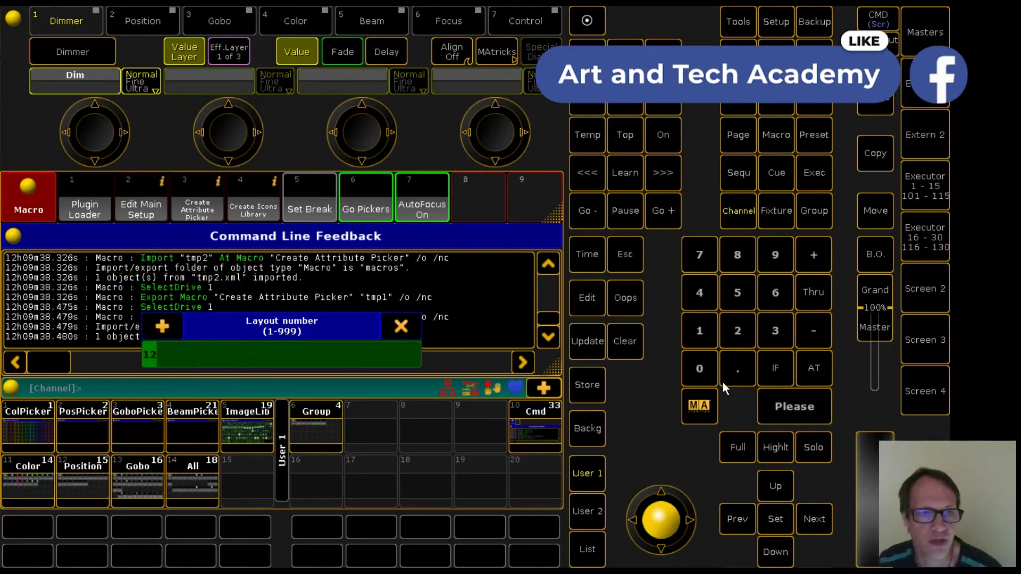
Accept layout 12, width 11, height 4, image offset 1201 and sequence offset 1201
click(794, 407)
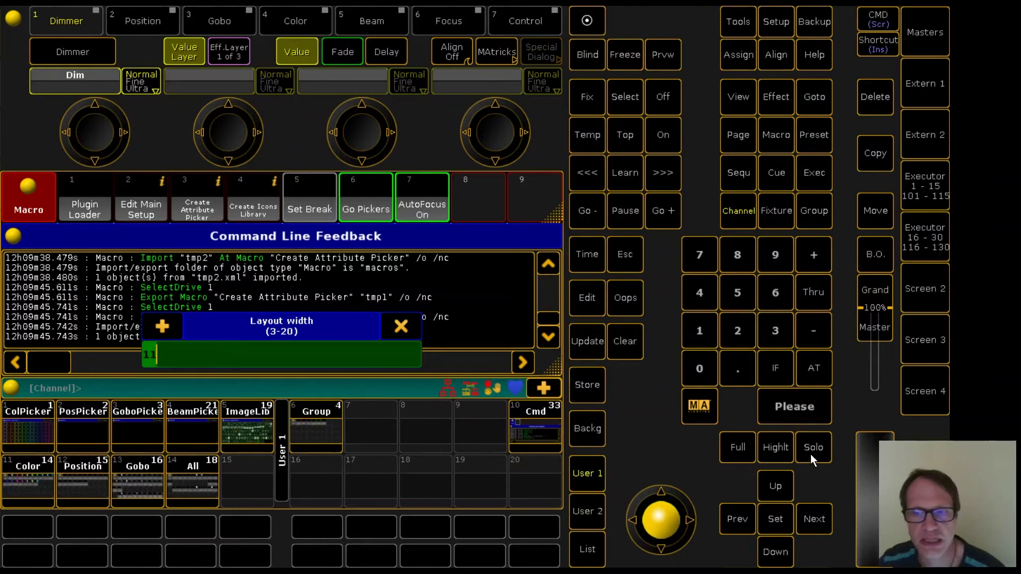
click(793, 403)
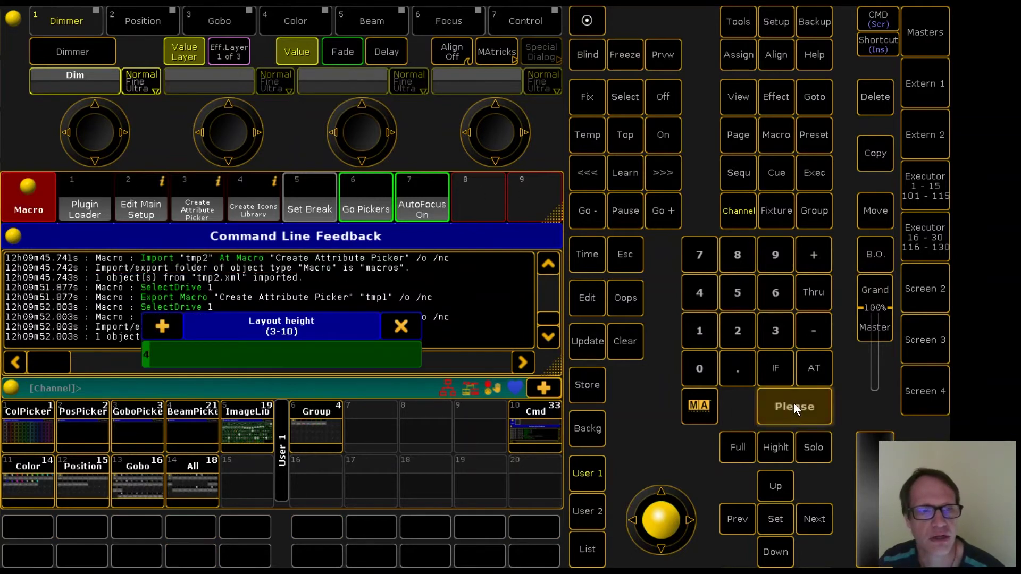
click(793, 404)
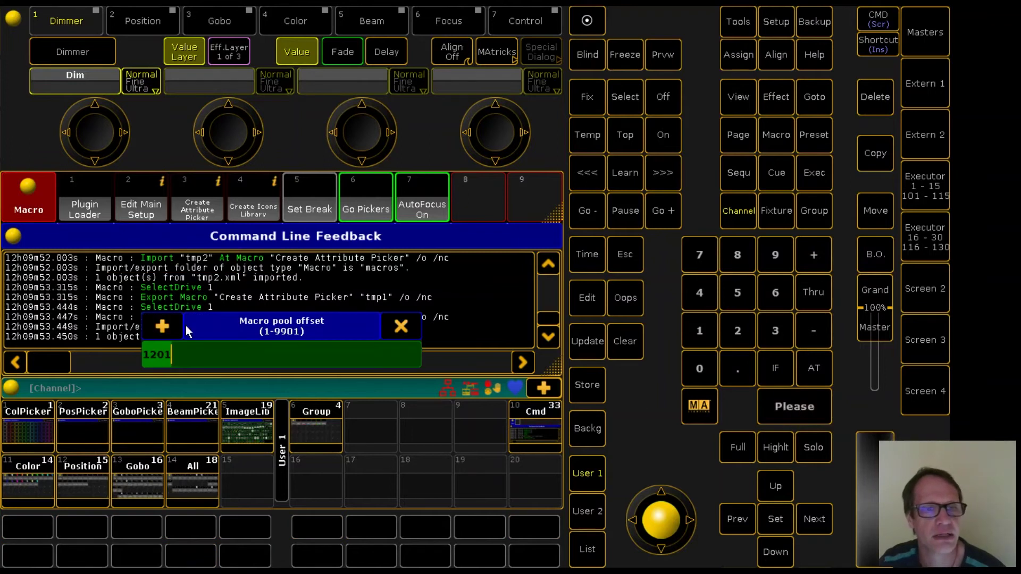
click(788, 407)
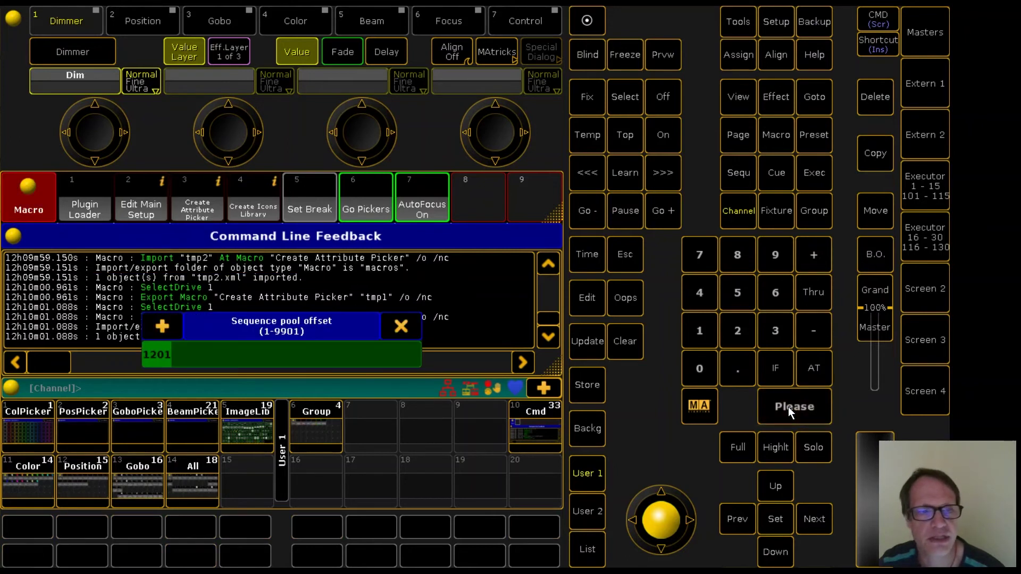
click(788, 408)
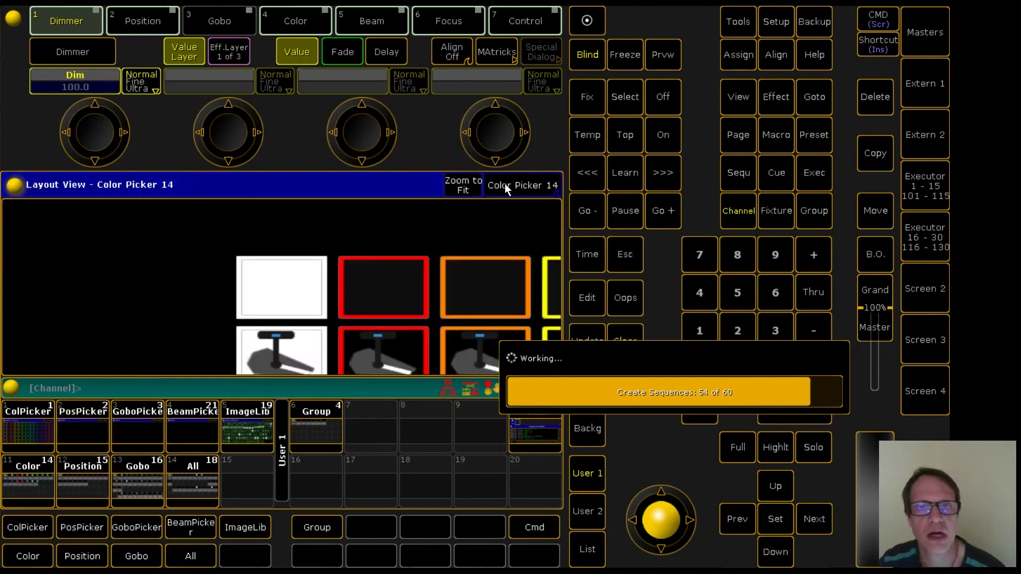
Choose Position Picker 12 from the layout dropdown and zoom it to fit
click(506, 183)
click(594, 213)
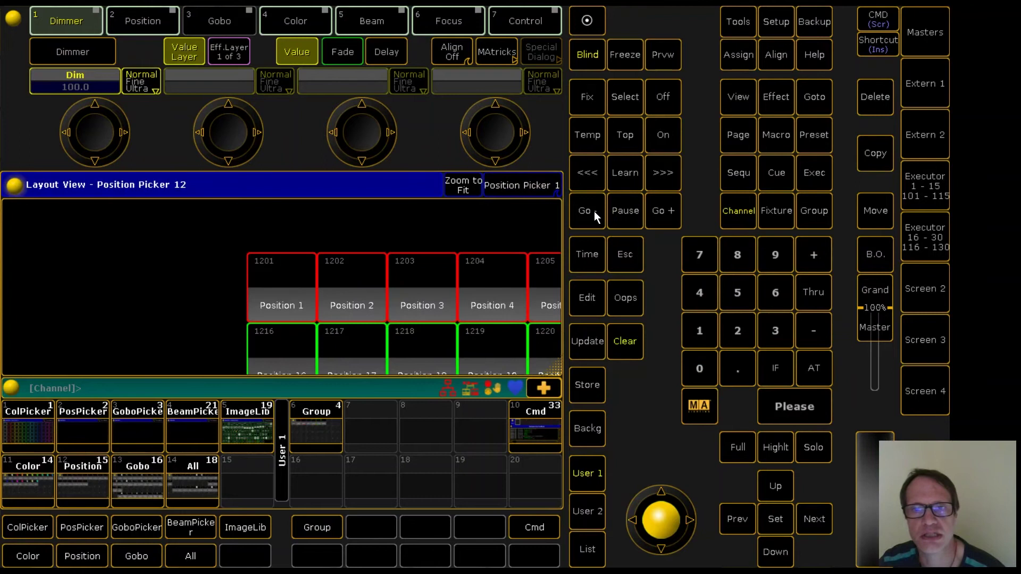
click(467, 191)
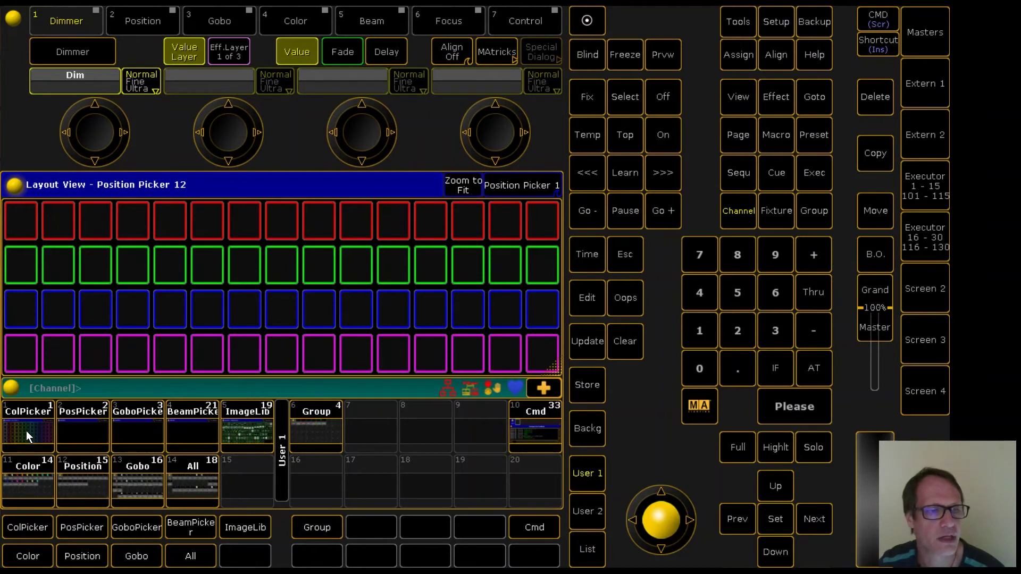
Store the current layout onto the PosPicker view button
click(588, 385)
click(81, 426)
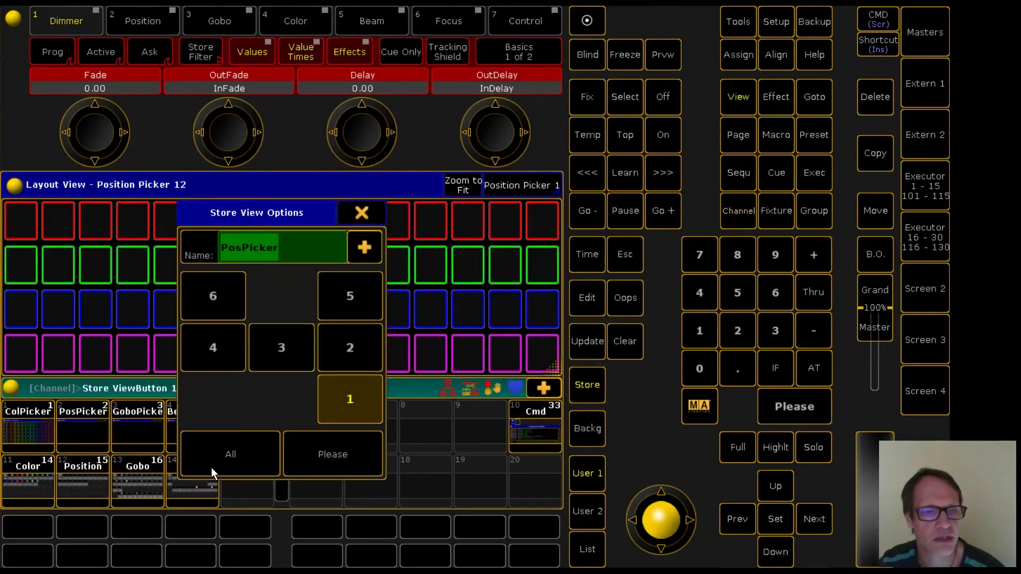
click(333, 460)
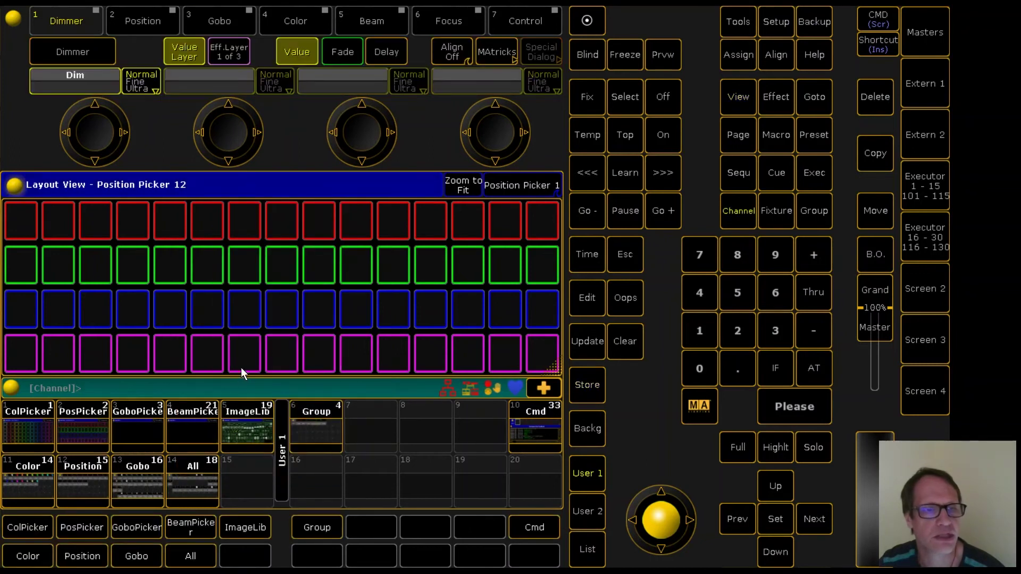
Test the ColPicker and PosPicker views, then show the group pool
click(28, 433)
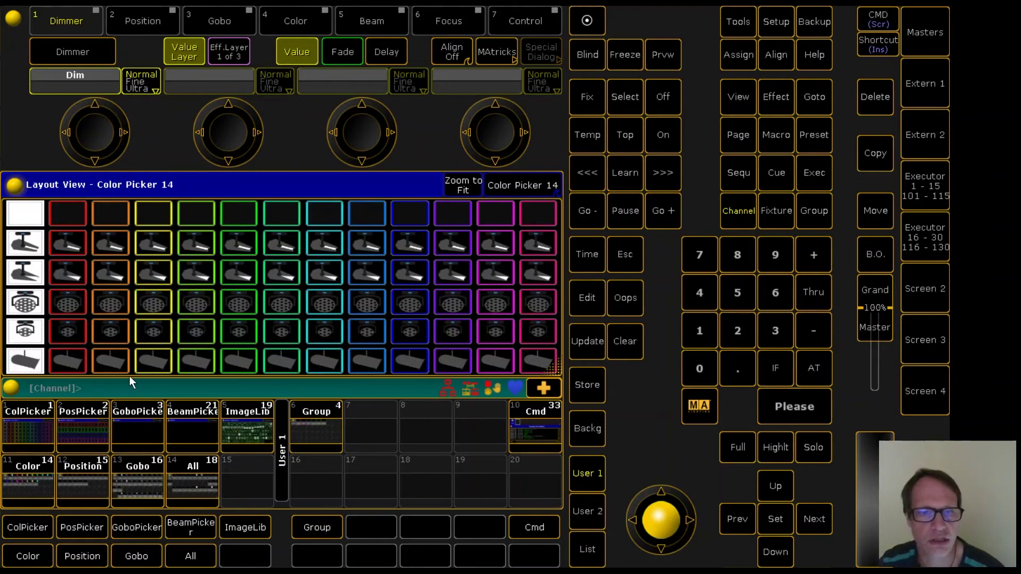
click(84, 429)
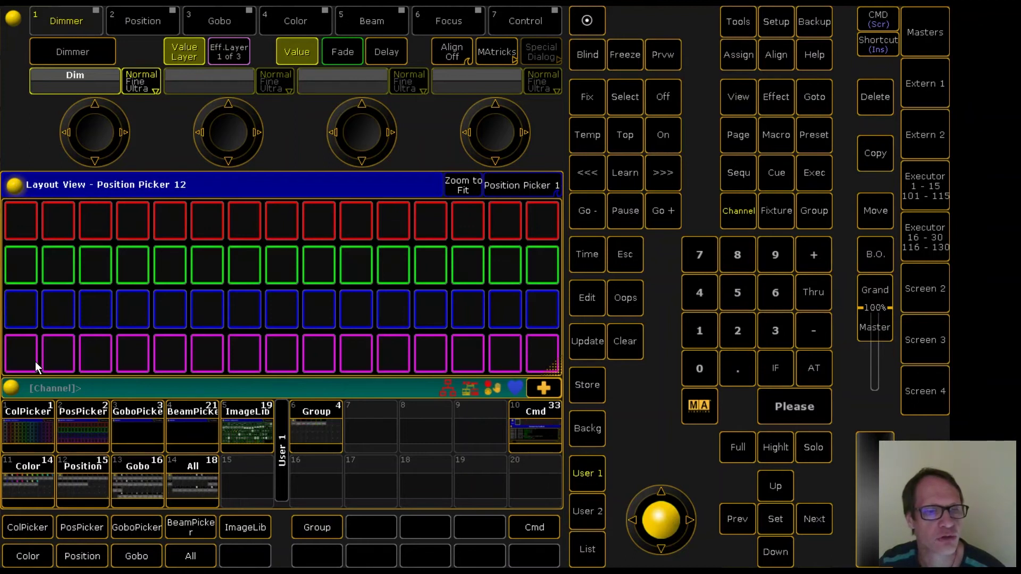
click(314, 423)
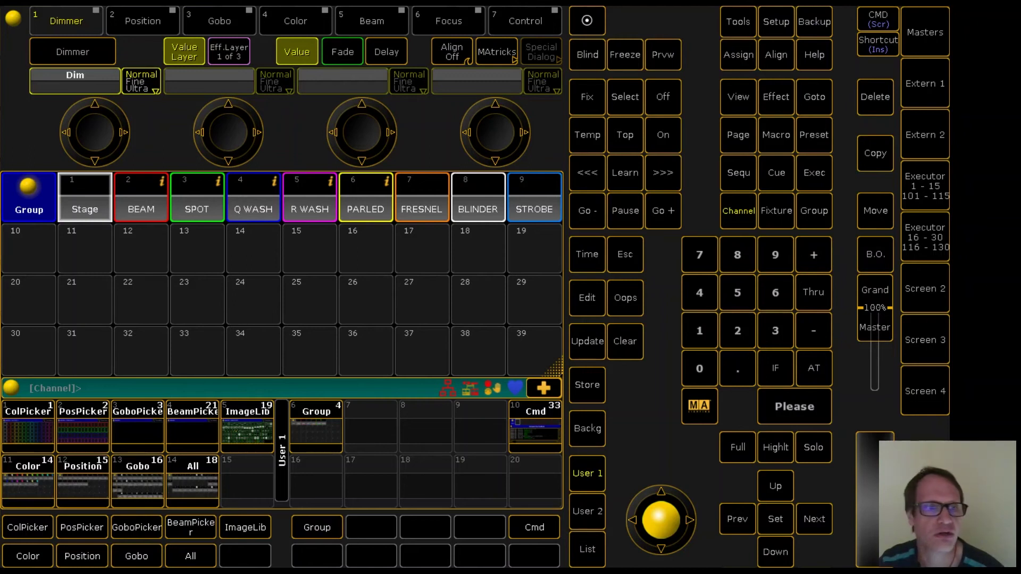
key(F1)
key(F1)
key(F1)
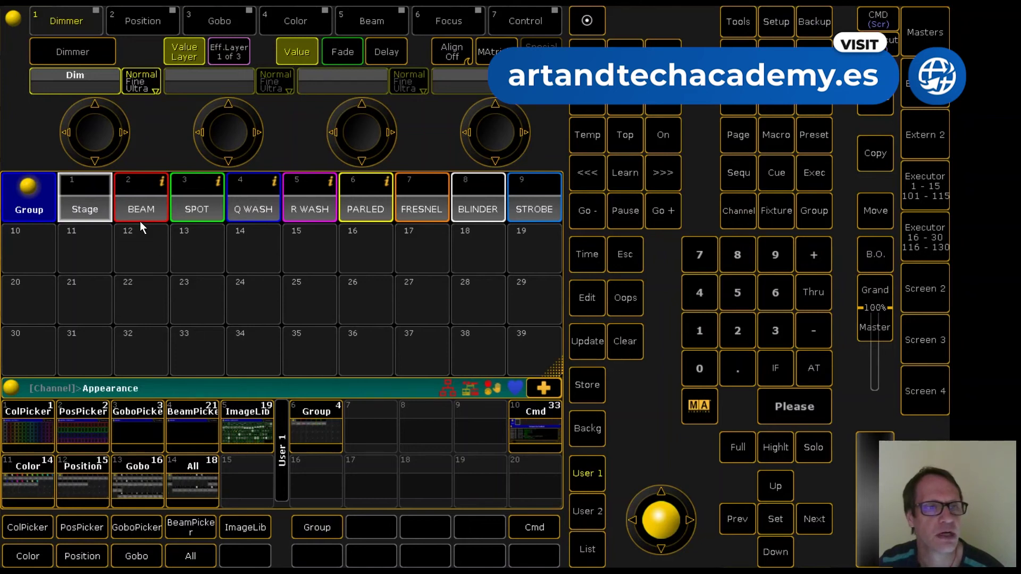
click(202, 208)
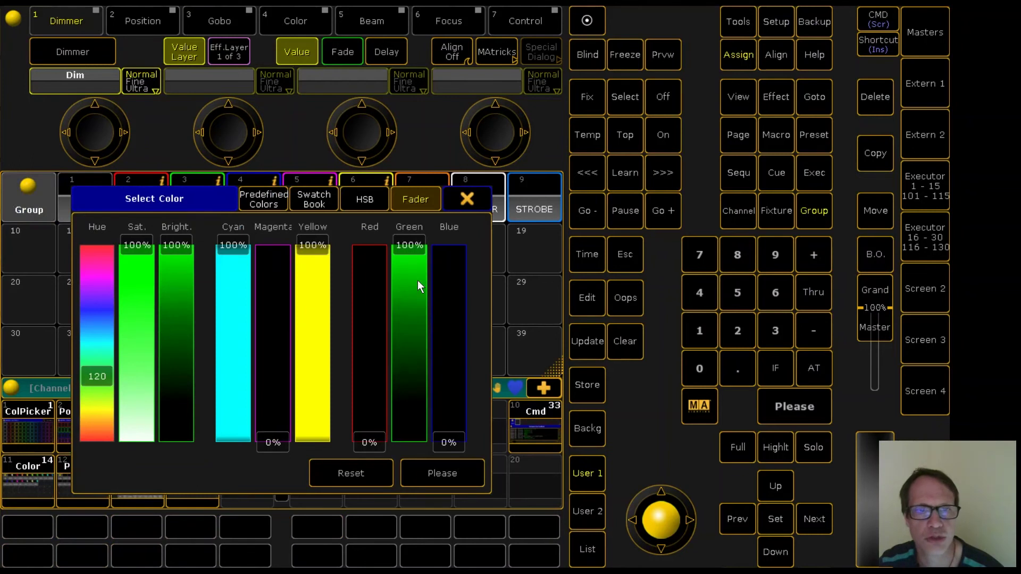
click(468, 199)
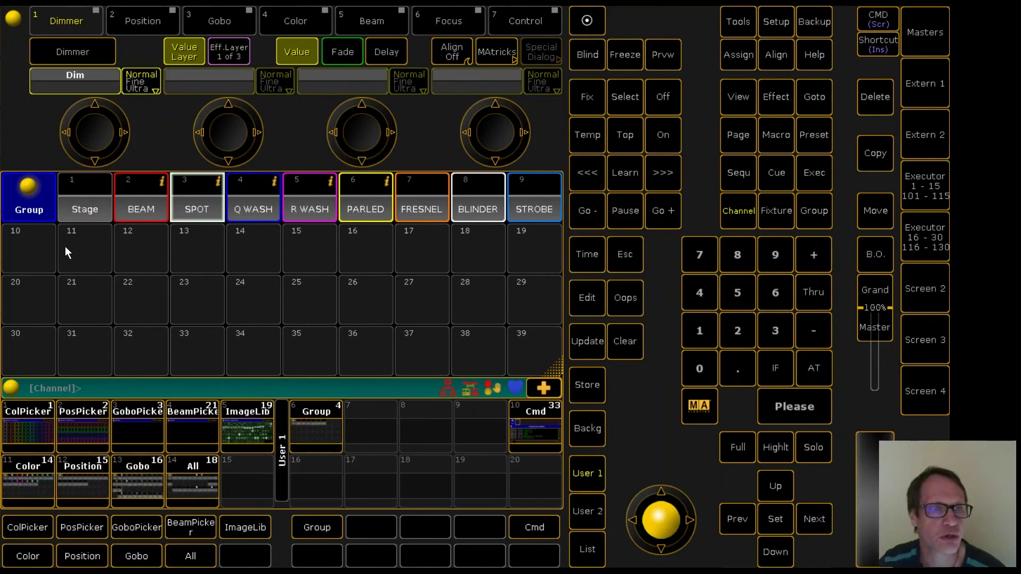
click(16, 246)
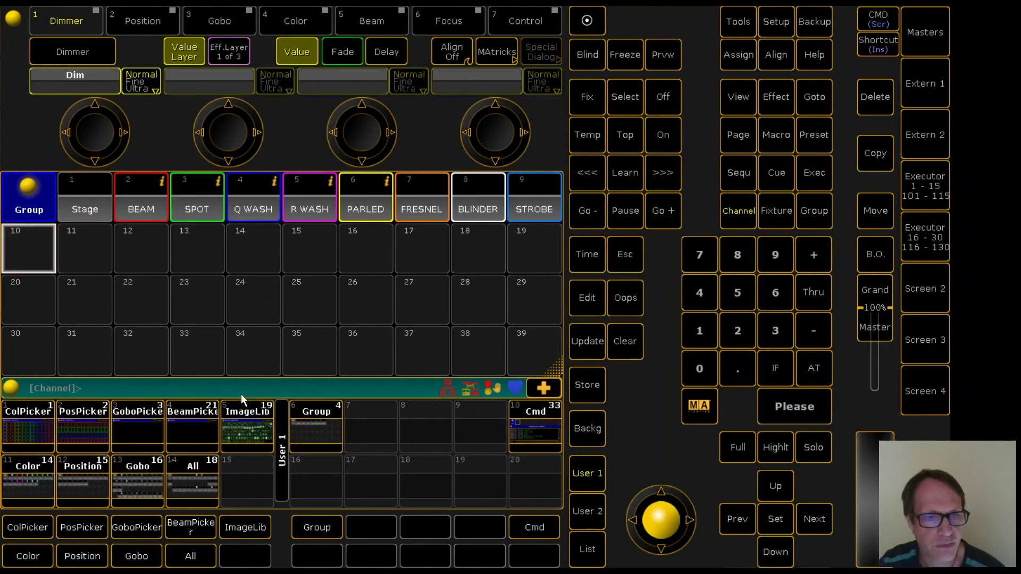
Recall the PosPicker, Gobo and Position views in turn, ending on the ImageLib view's icon grid
click(79, 431)
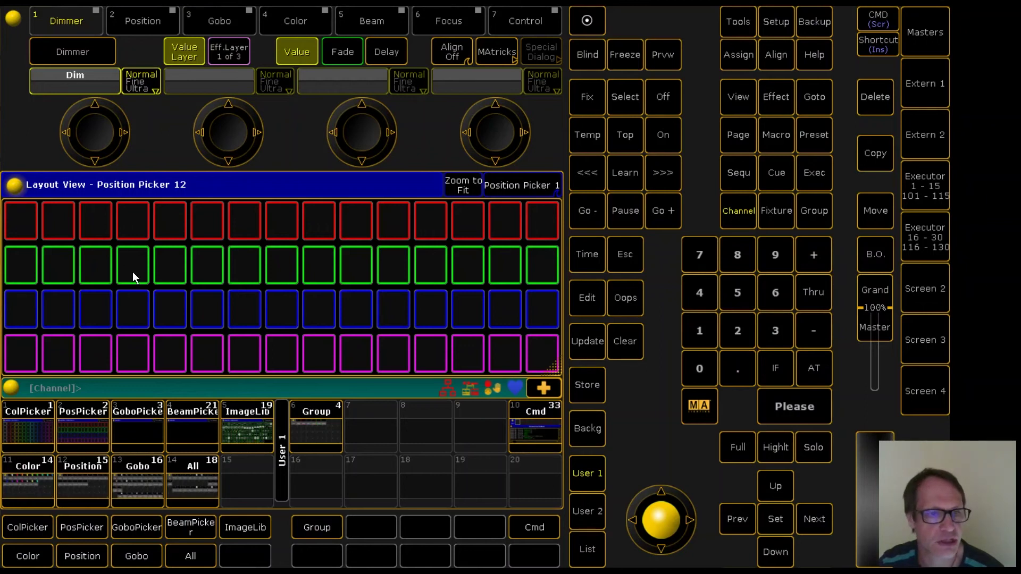
click(133, 485)
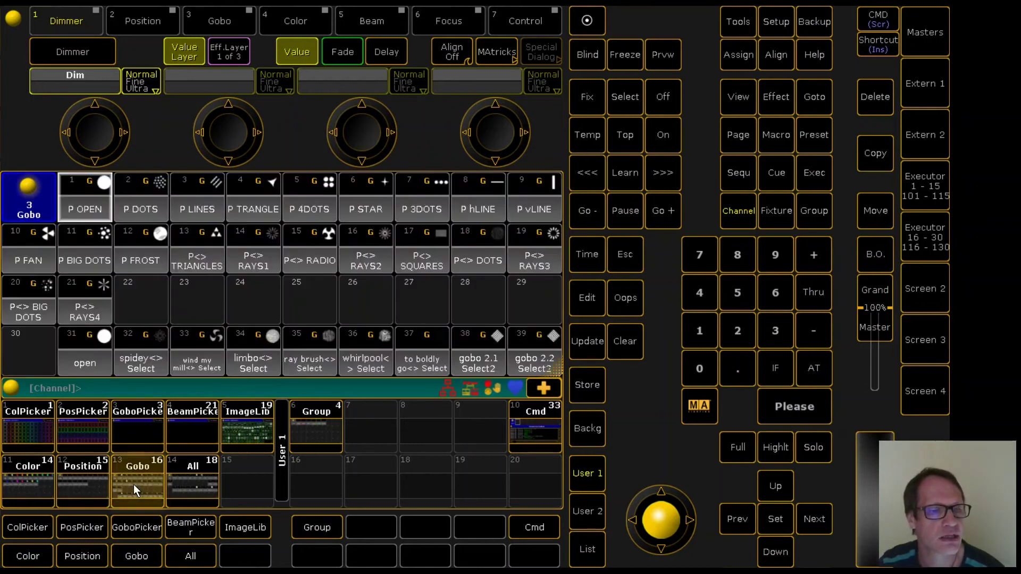
click(77, 486)
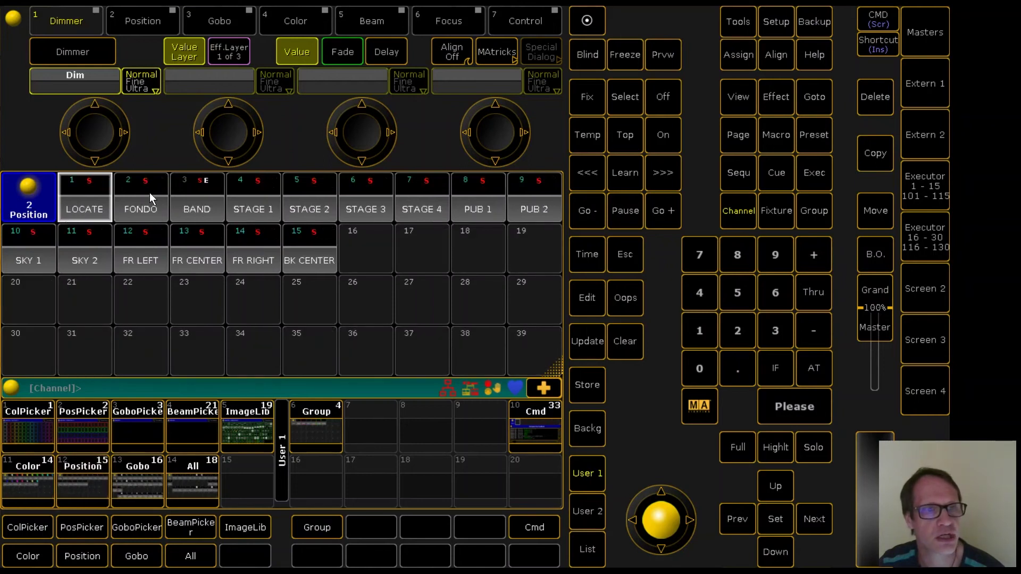
click(246, 421)
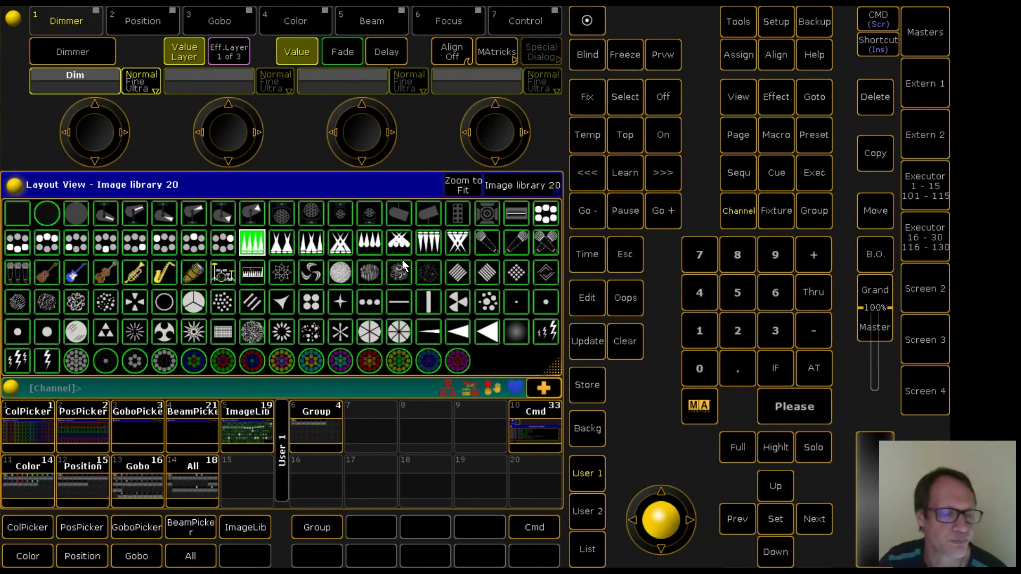
Recall the PosPicker view to show the red, green, blue and magenta rows again
click(81, 421)
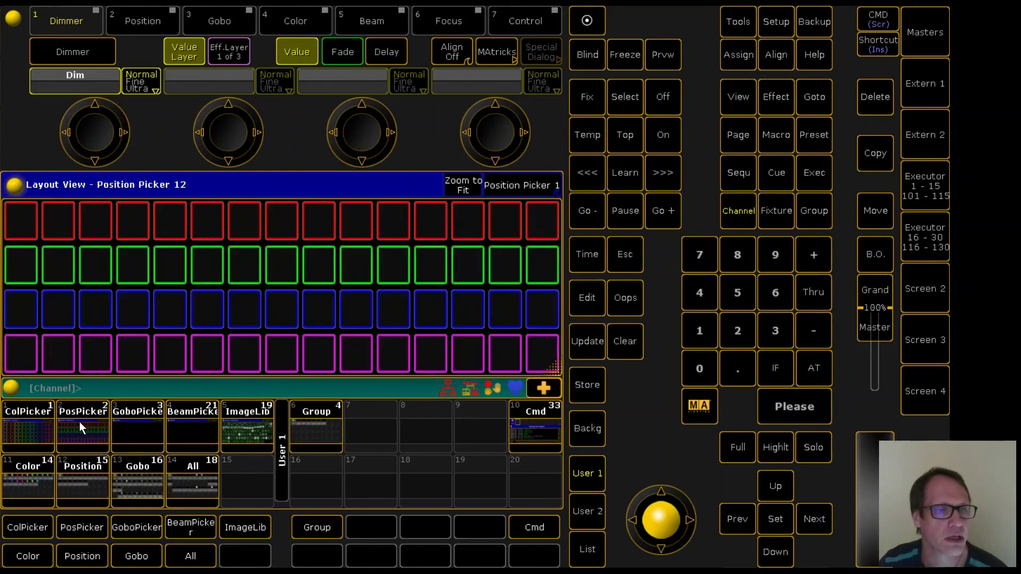